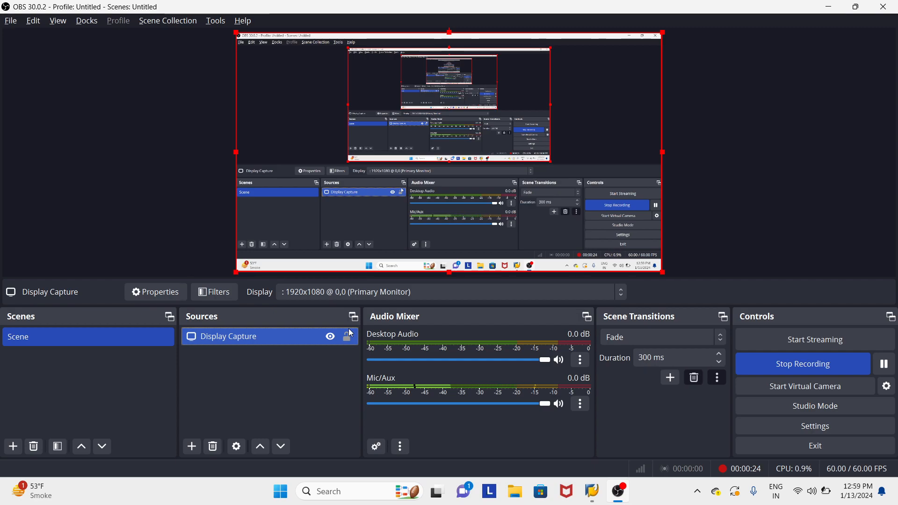
Switch to SAP Easy Access and open transaction F-47 for a down payment request
key(alt+Tab)
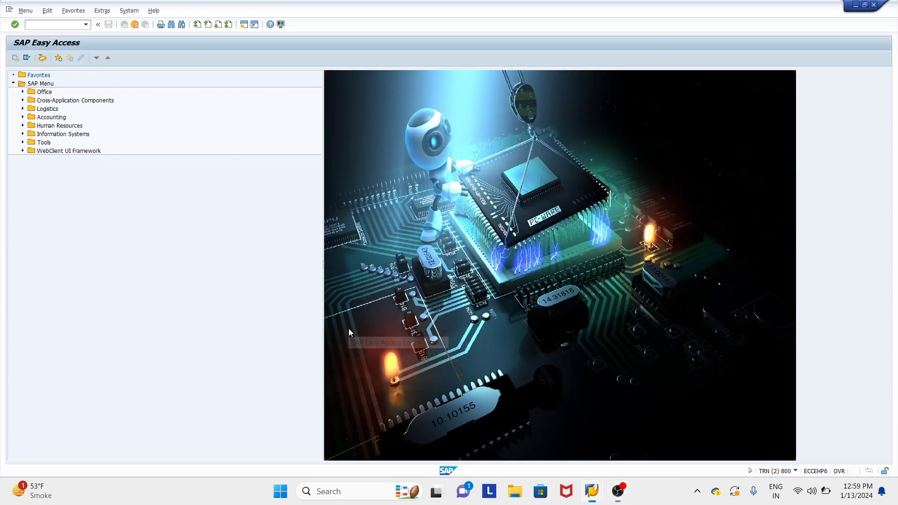
click(54, 25)
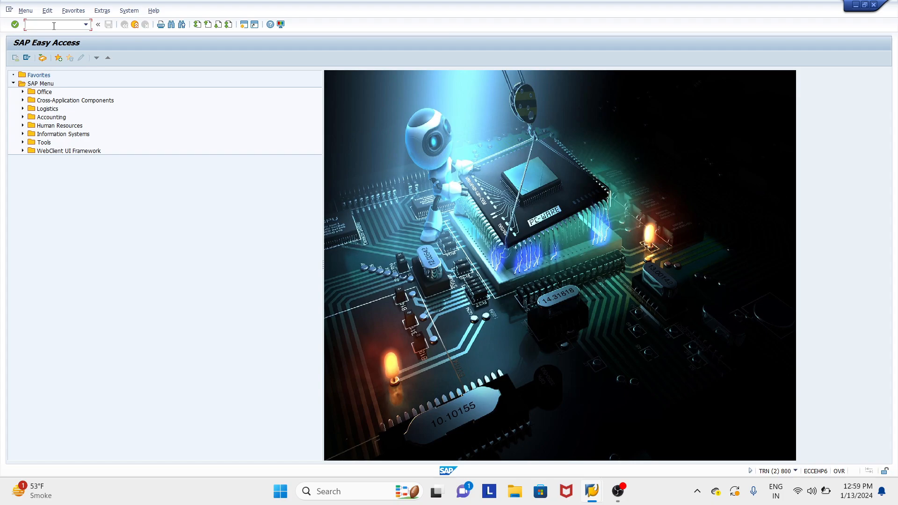
text(F-47)
key(Return)
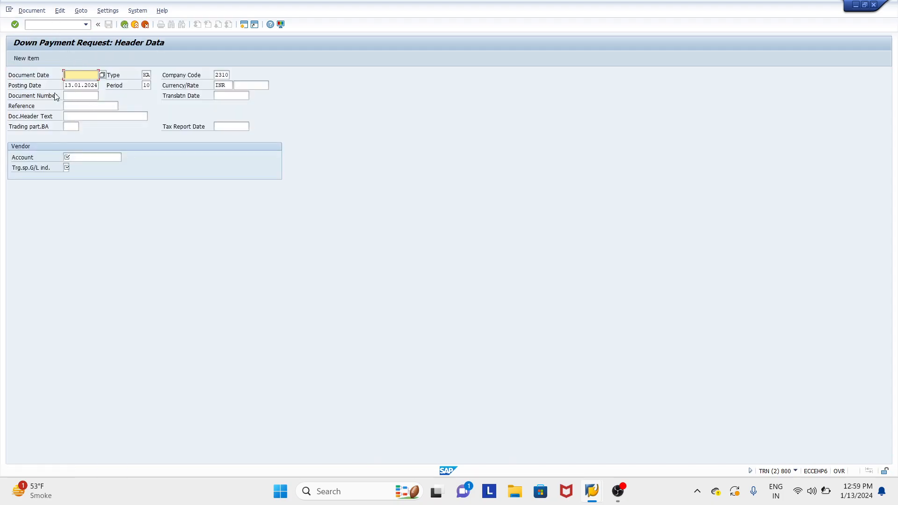
Copy the posting date into the document date so it reads 13.01.2024, and check the document type, company code and period
click(96, 85)
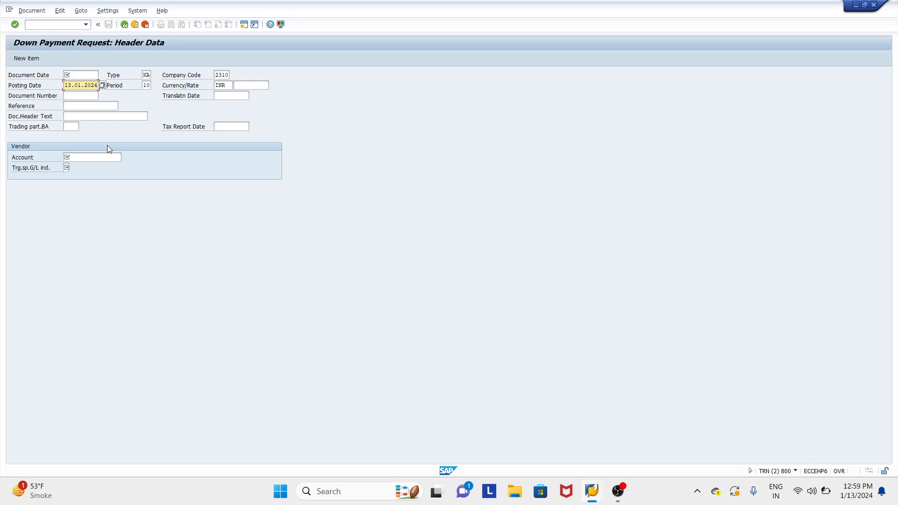
key(shift+Left)
key(shift+Left)
key(shift+Left)
key(shift+Left)
key(shift+Left)
key(shift+Left)
key(shift+Left)
key(shift+Left)
key(shift+Left)
key(shift+Left)
key(ctrl+c)
click(85, 76)
key(ctrl+v)
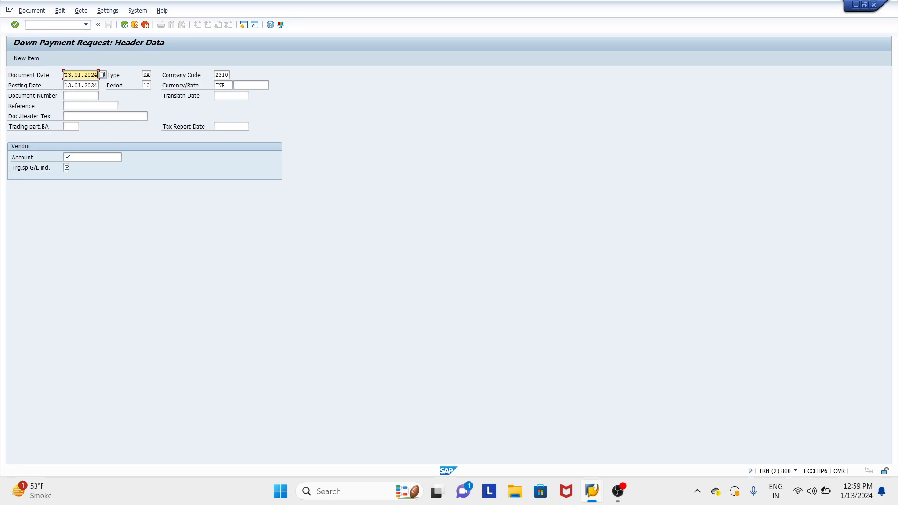
double_click(145, 75)
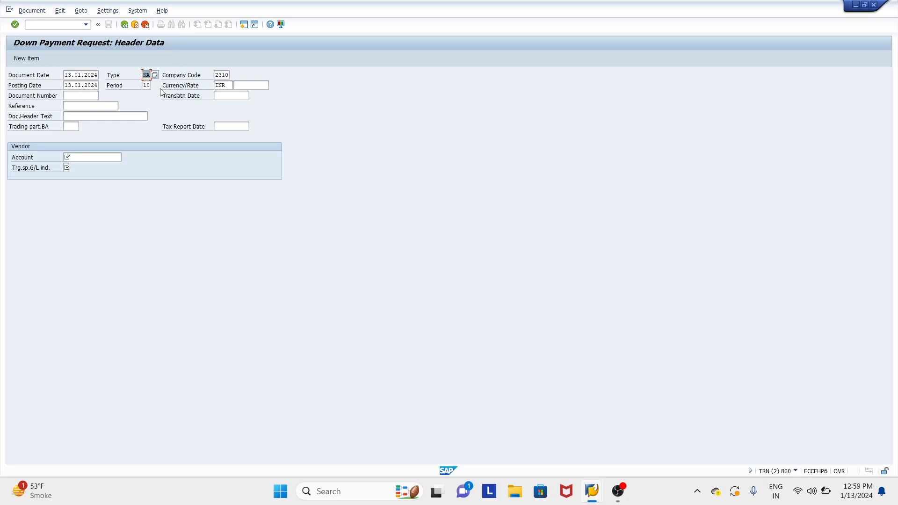
double_click(221, 75)
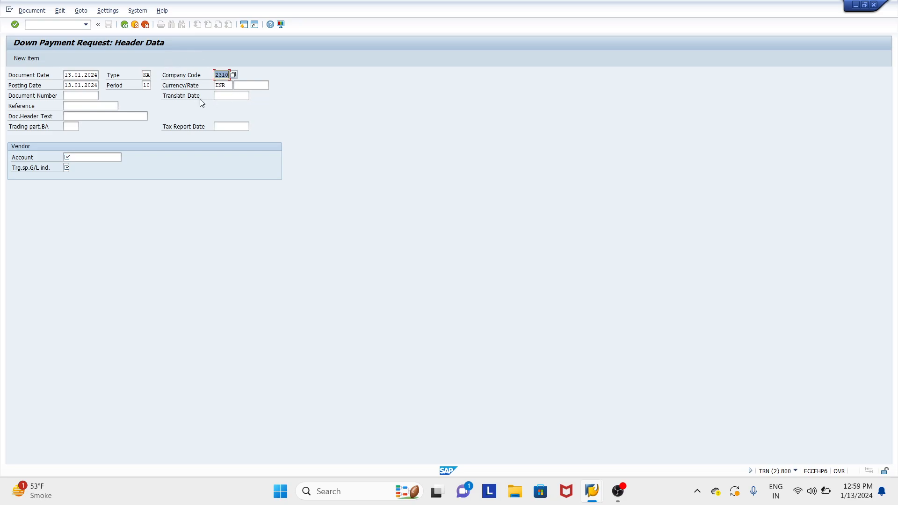
double_click(146, 86)
Fill in both the reference and the document header text with "DP REQUEST"
click(75, 103)
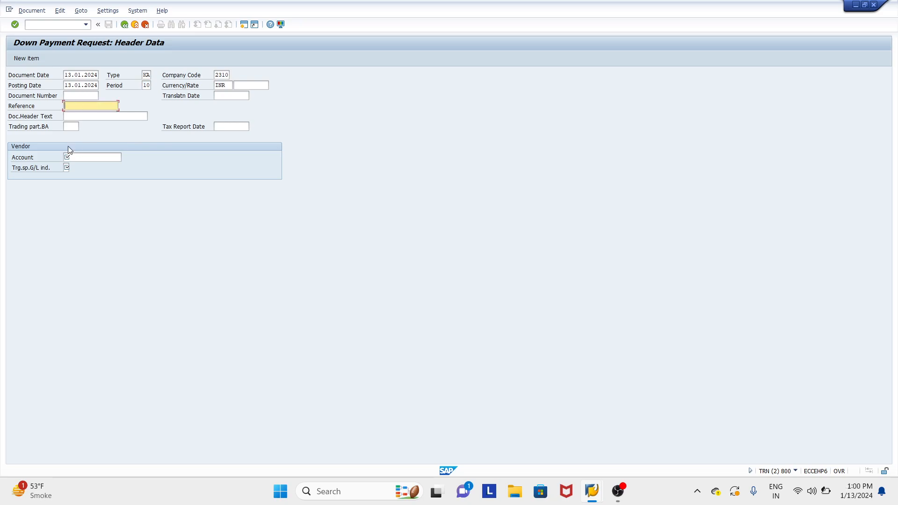
key(space)
key(Down)
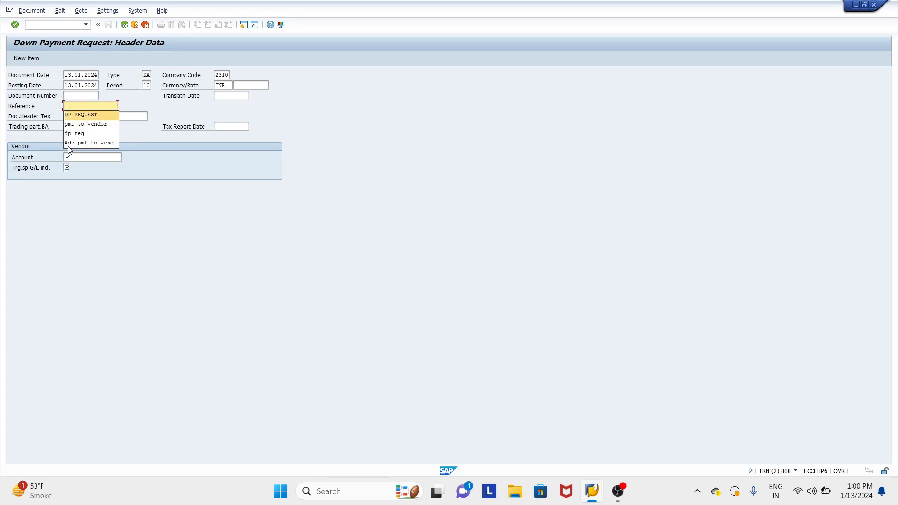
key(Return)
key(Tab)
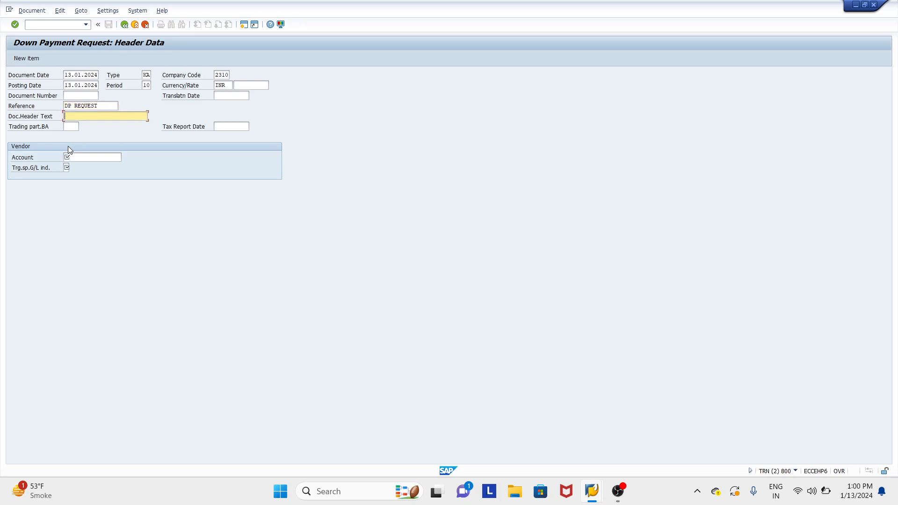
key(BackSpace)
key(Down)
key(Return)
Search for vendors in company code 2310 and choose SAP Consulting Services as the vendor account
click(94, 157)
click(124, 158)
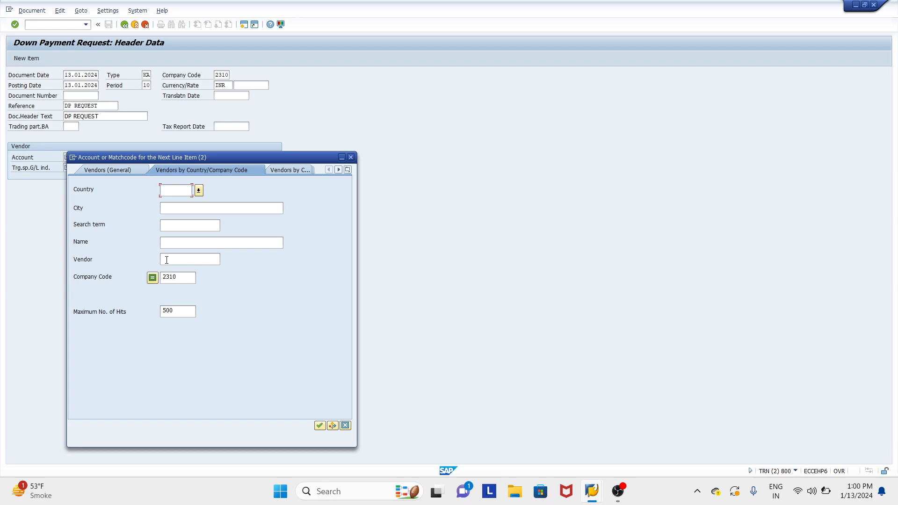
double_click(190, 279)
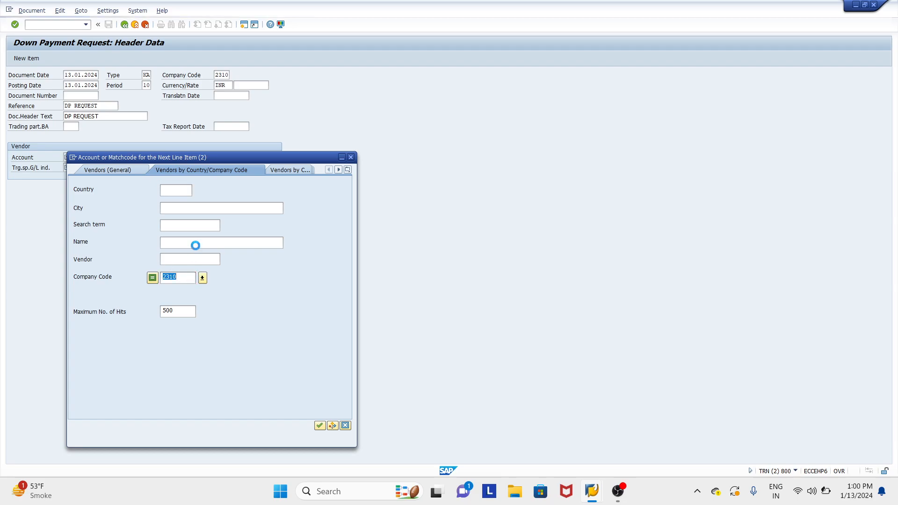
key(Return)
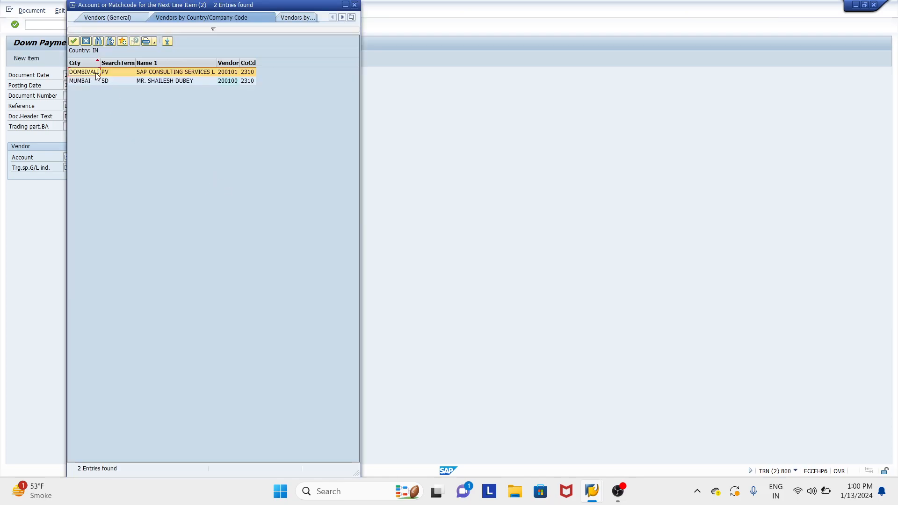
double_click(174, 73)
Set the target special G/L indicator to A and continue to the vendor item entry
click(66, 167)
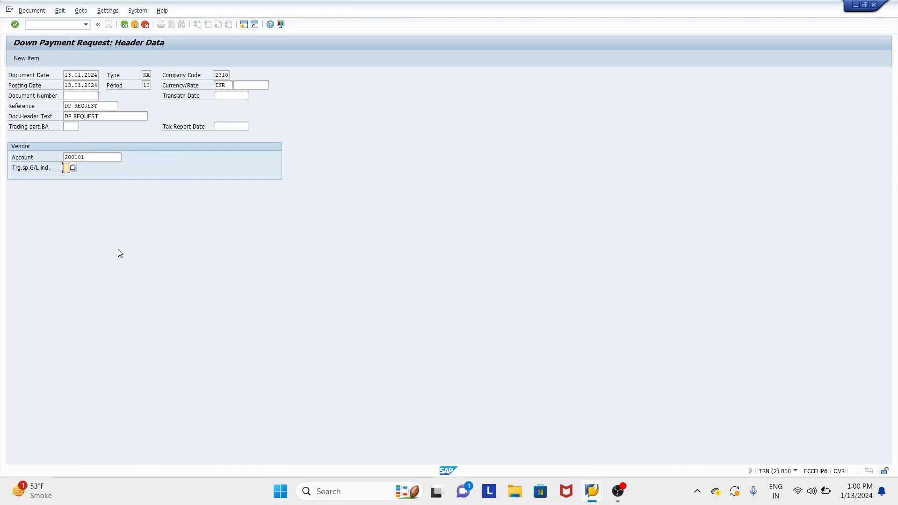
text(A)
click(136, 190)
key(Return)
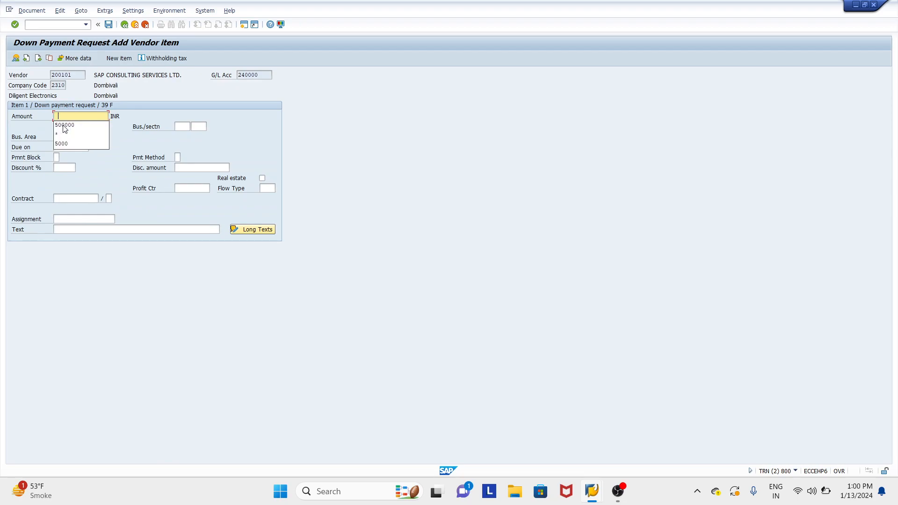
Enter an amount of 500000 INR for the vendor item, with business place 2310 and section code 2310
click(63, 126)
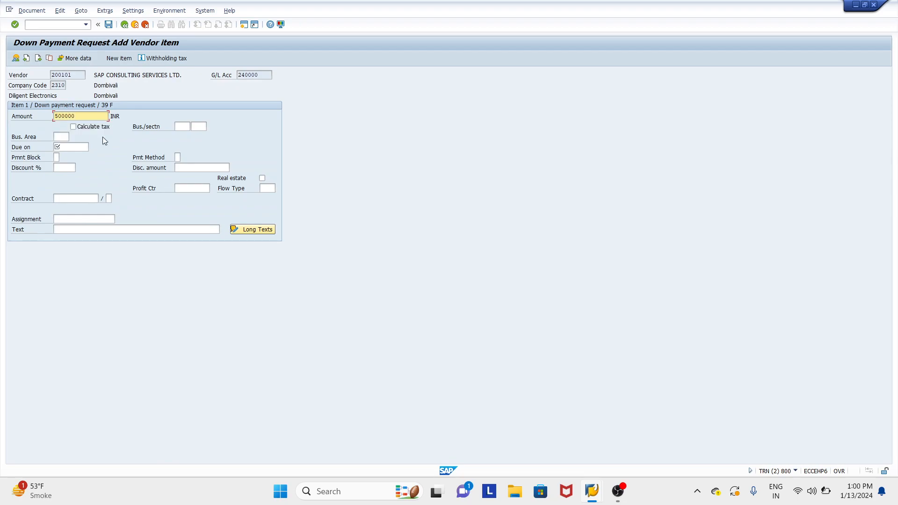
click(183, 127)
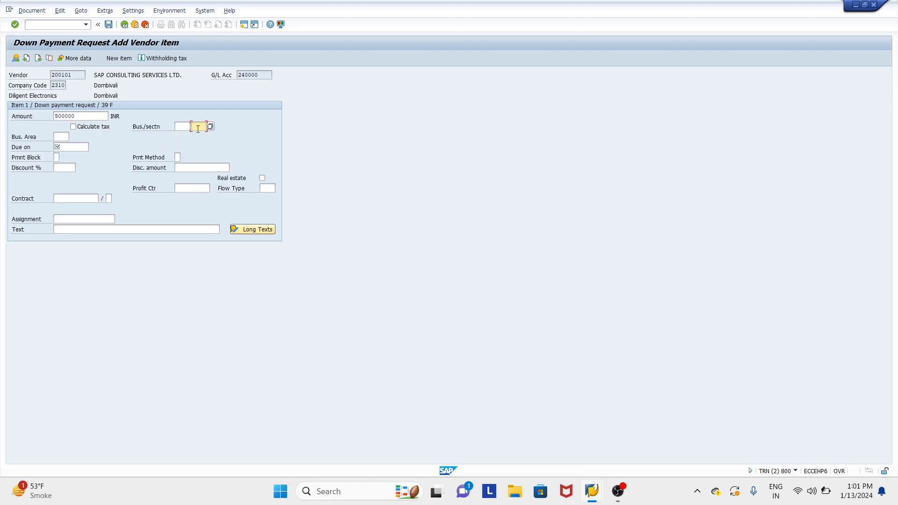
click(194, 127)
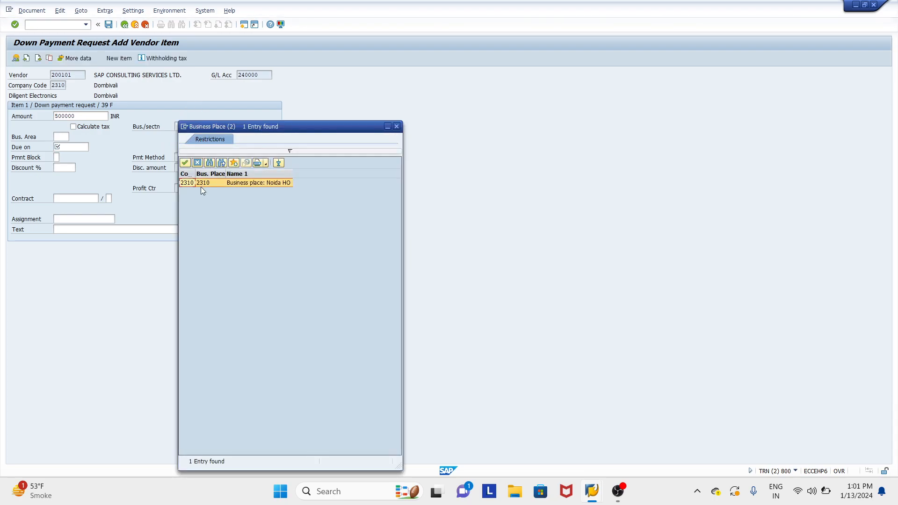
double_click(200, 184)
click(203, 127)
click(210, 126)
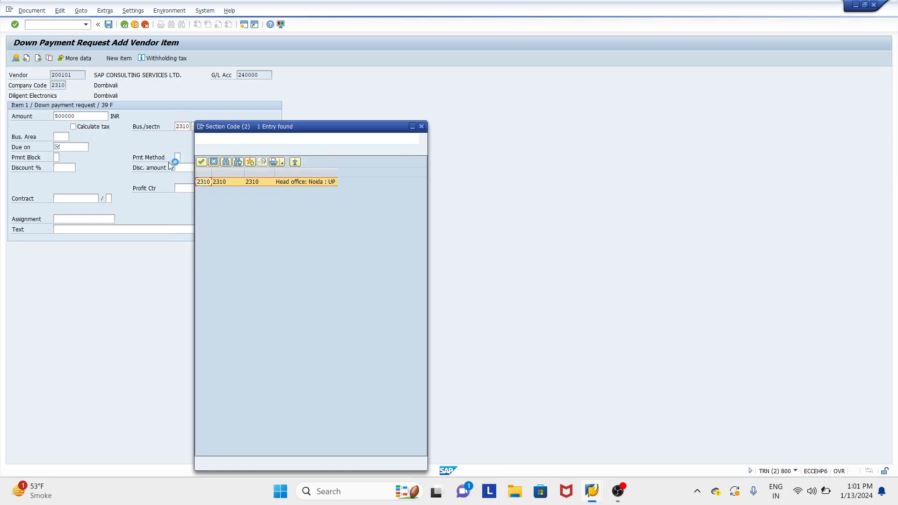
double_click(230, 182)
Set the vendor item's due date to 13.01.2024 and its text to "DP request to vendor"
click(69, 145)
click(91, 146)
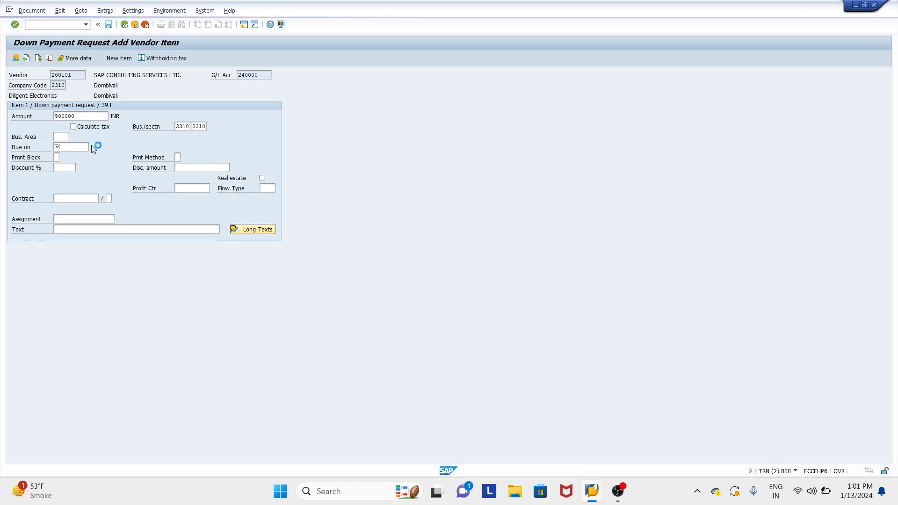
double_click(177, 197)
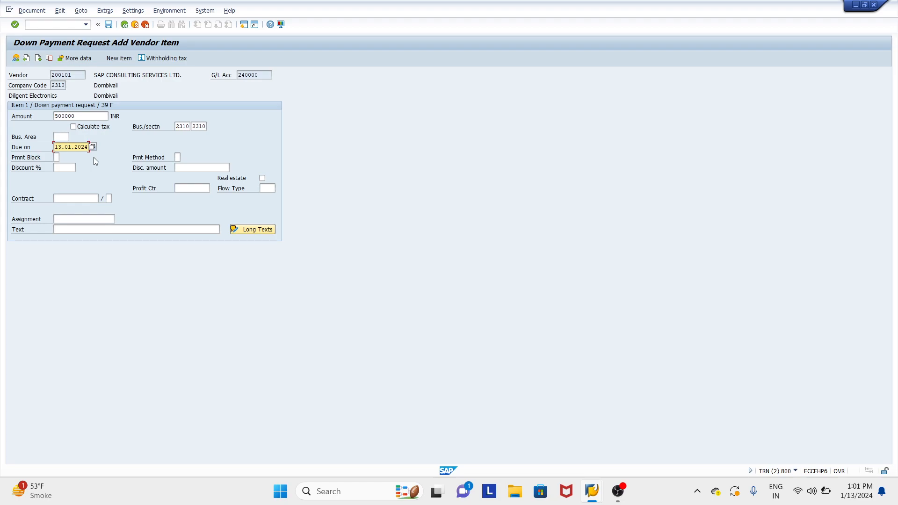
click(86, 231)
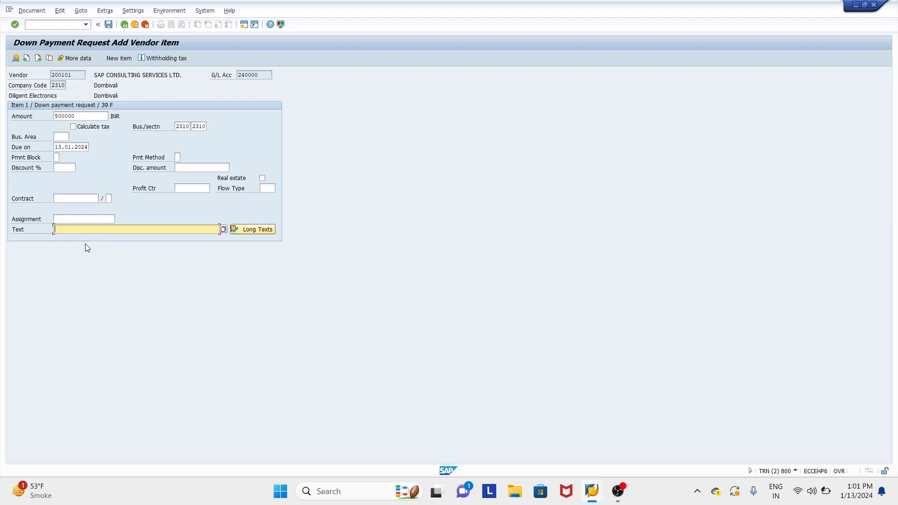
key(BackSpace)
key(Down)
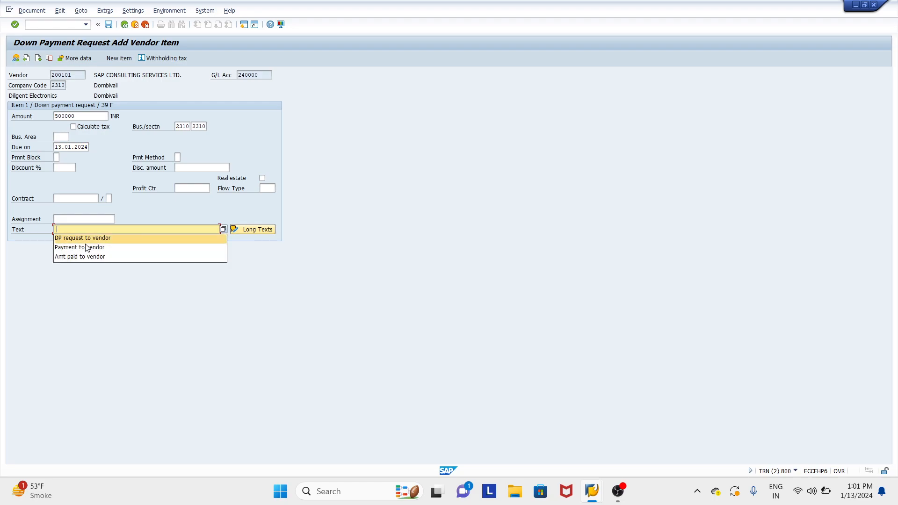
key(Return)
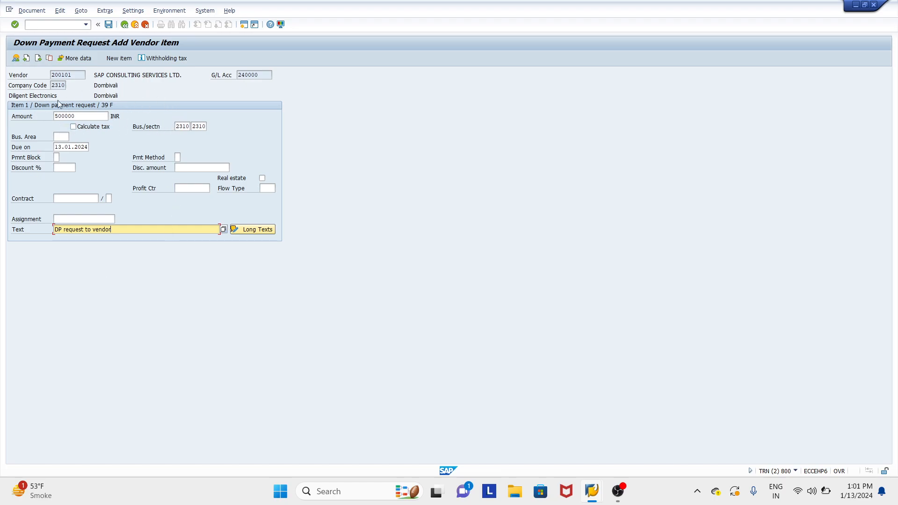
Display the document overview and examine the header dates, type, company code, currency, reference and header text
click(16, 58)
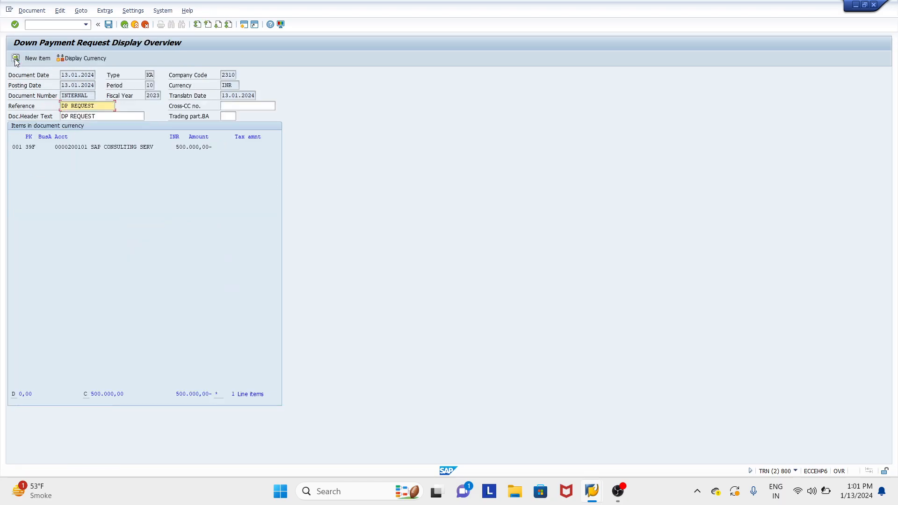
drag(61, 76, 113, 80)
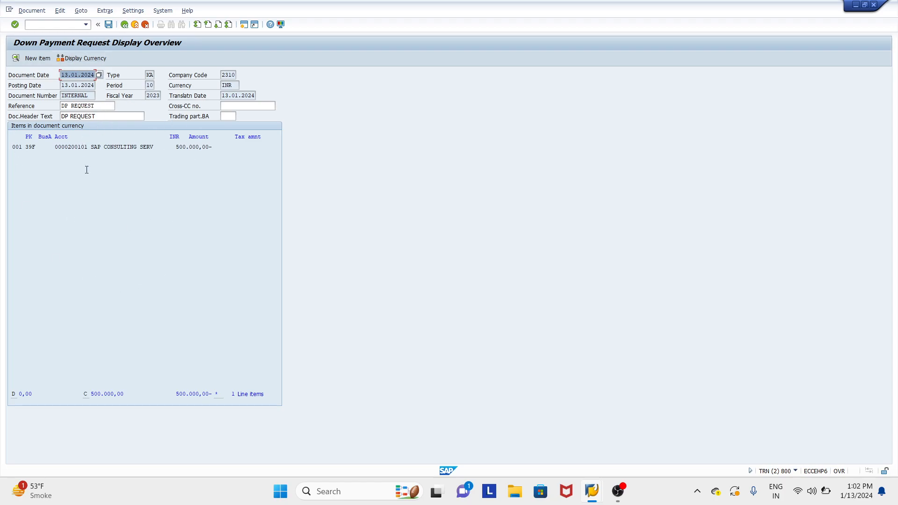
click(63, 87)
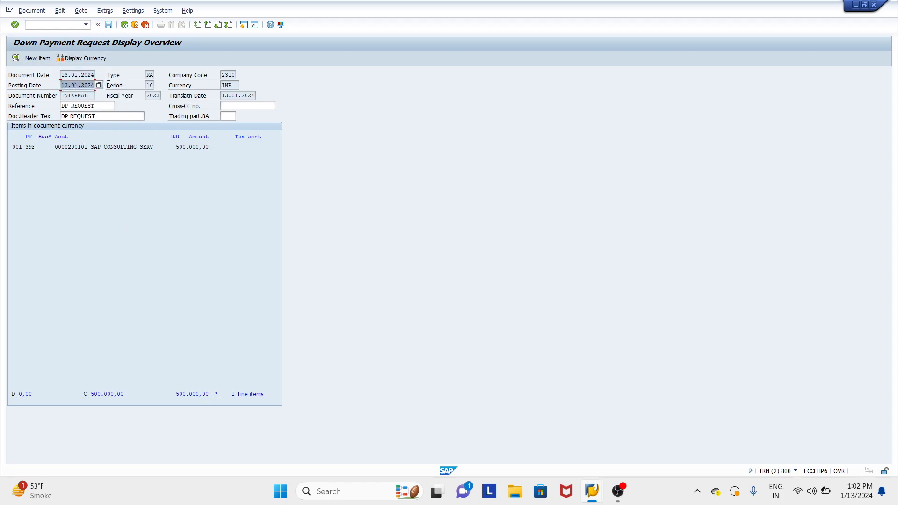
click(61, 75)
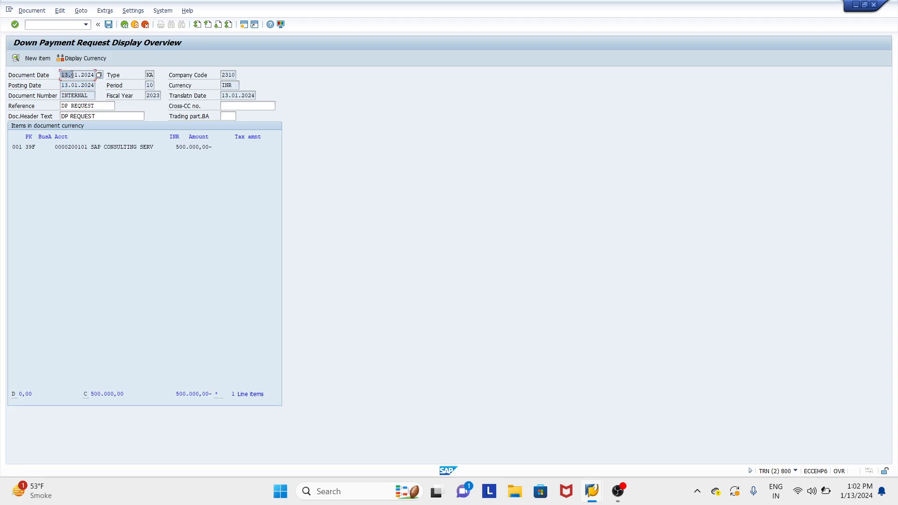
click(149, 75)
click(226, 75)
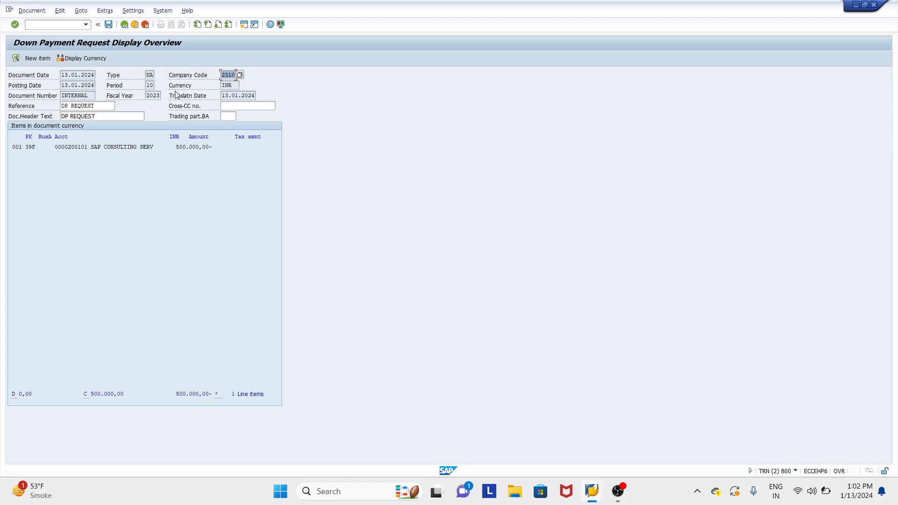
click(238, 86)
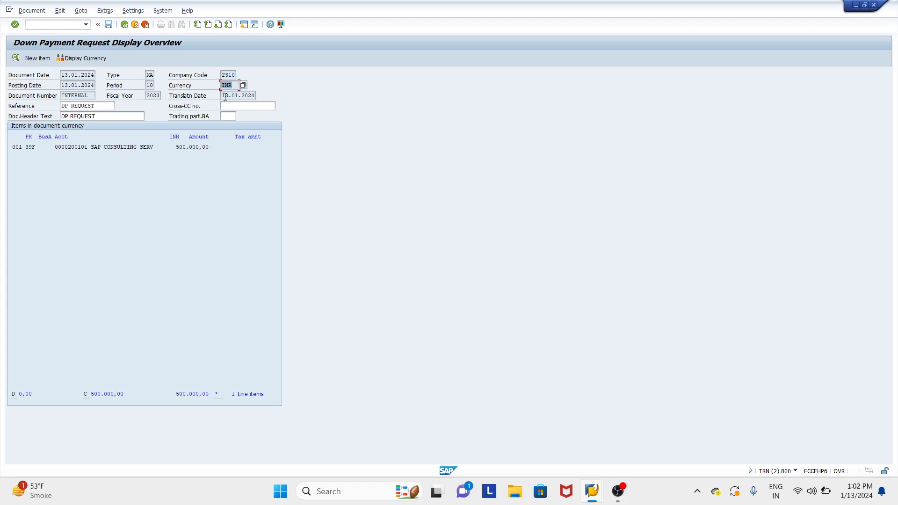
click(255, 95)
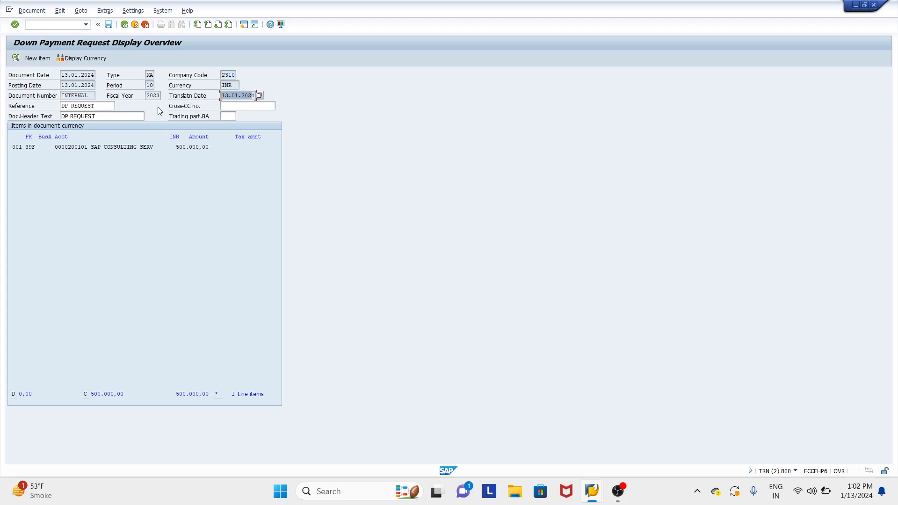
click(96, 106)
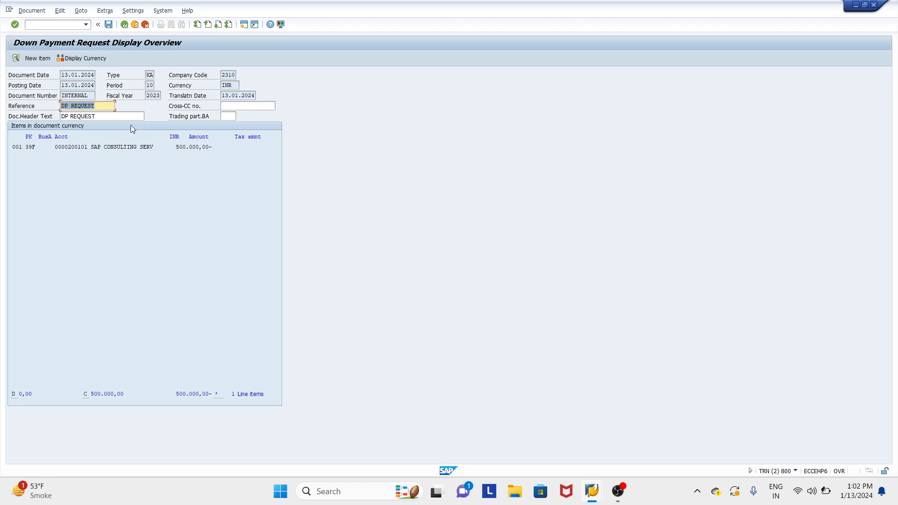
drag(106, 116, 38, 118)
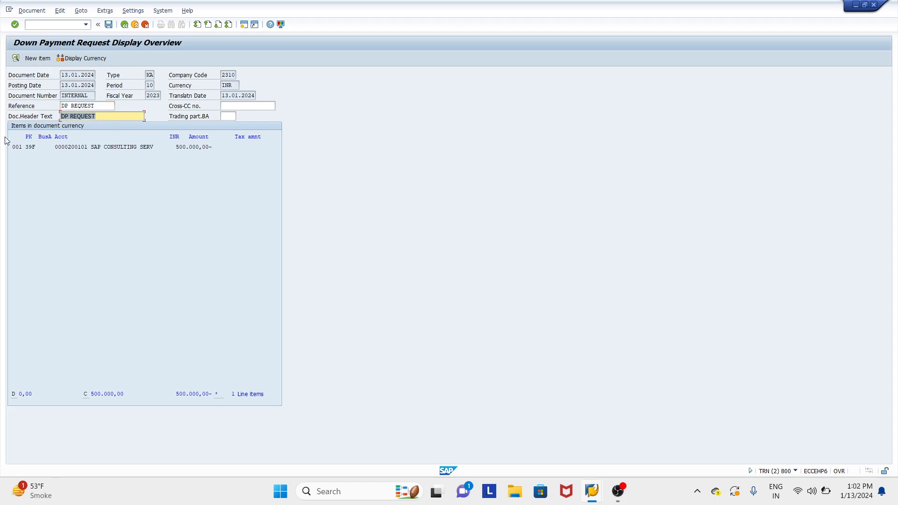
Open the vendor line item from the document overview, check its text, and return to the overview
click(92, 148)
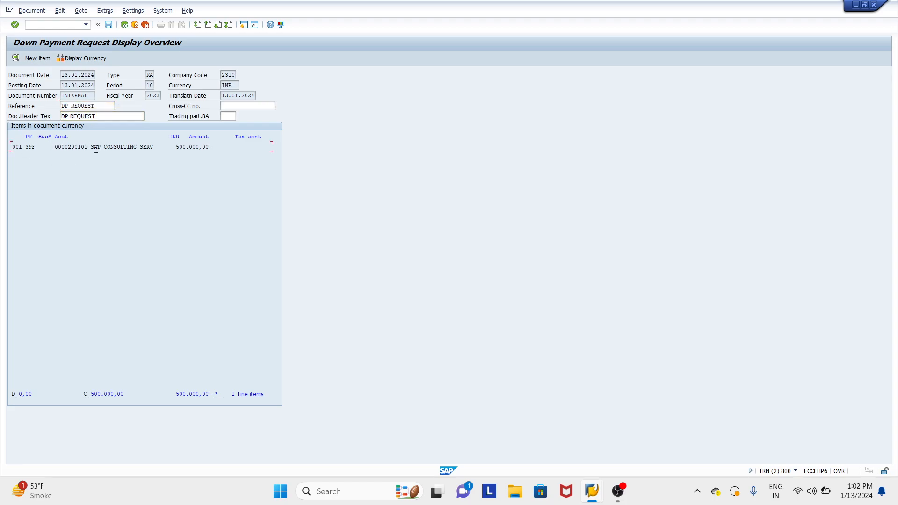
double_click(95, 149)
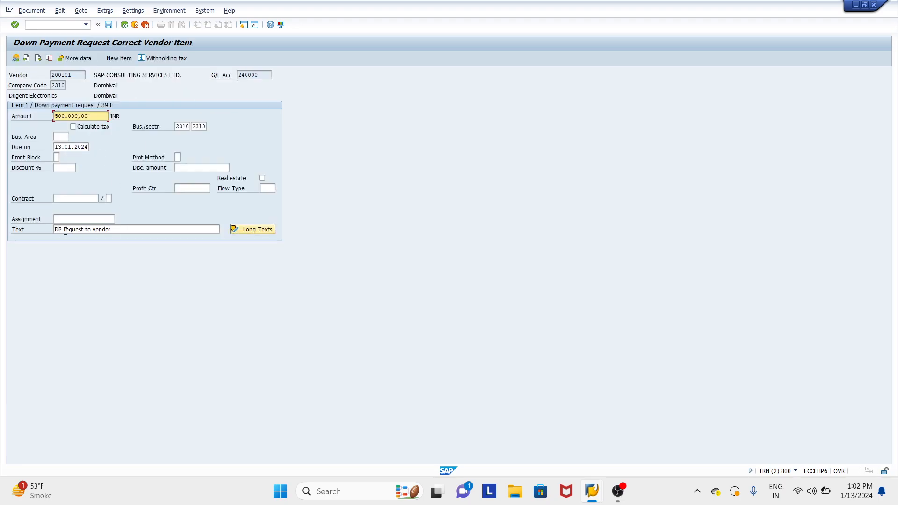
drag(121, 230, 53, 230)
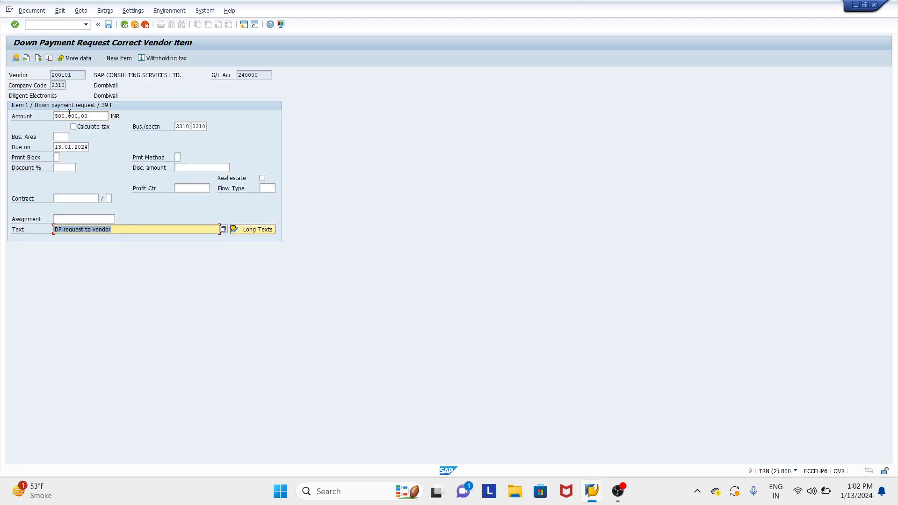
click(16, 59)
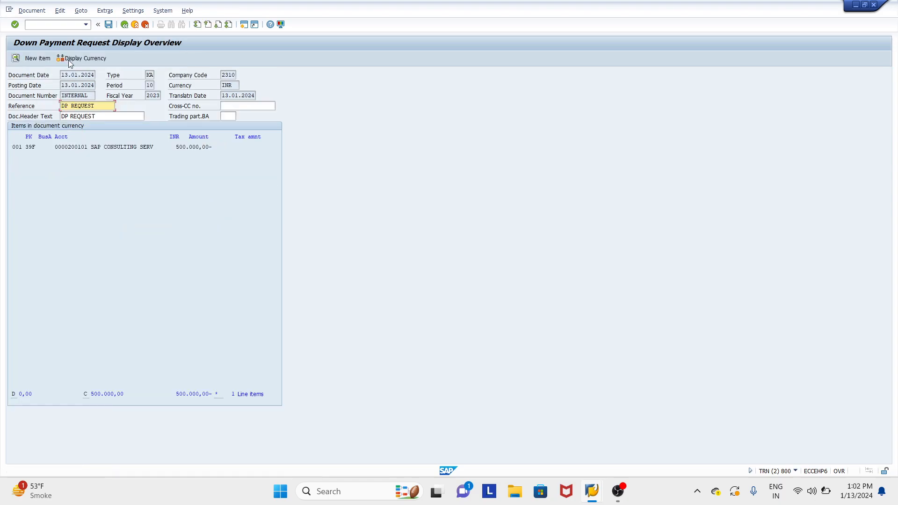
Examine the line item's posting key, vendor account and amount, along with the document's debit and credit totals
click(36, 148)
drag(58, 148, 228, 147)
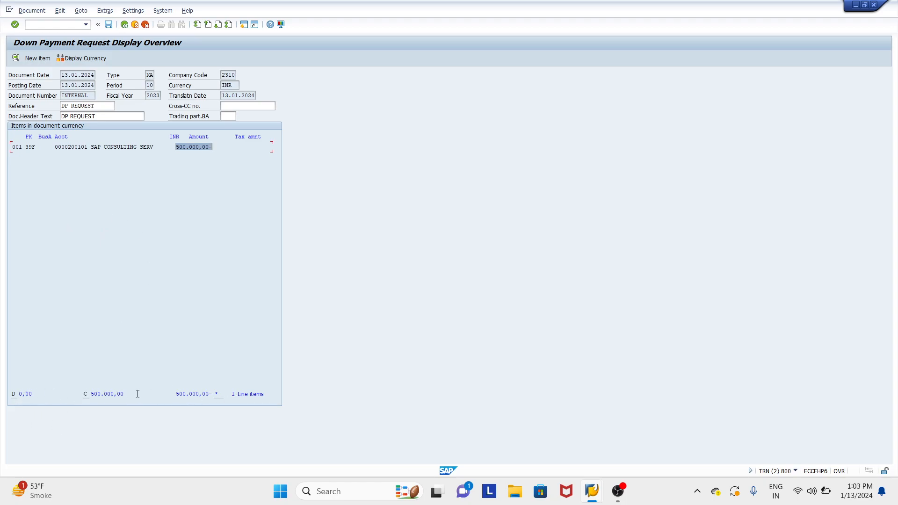
click(14, 395)
drag(91, 394, 131, 399)
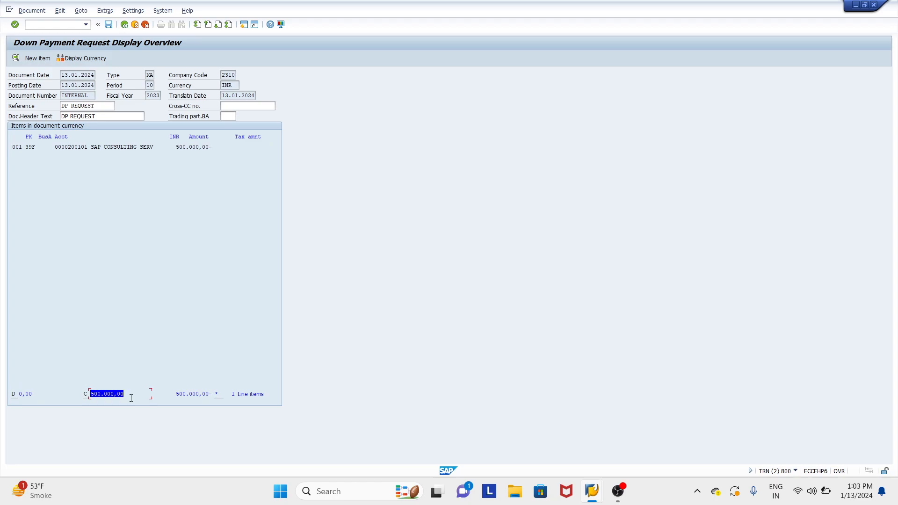
click(225, 252)
click(143, 148)
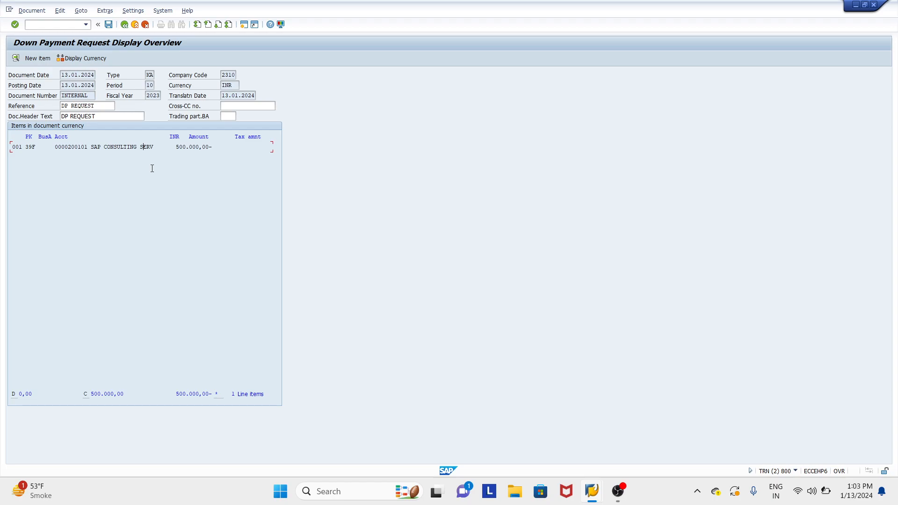
Post the down payment request and display the posted document
click(108, 25)
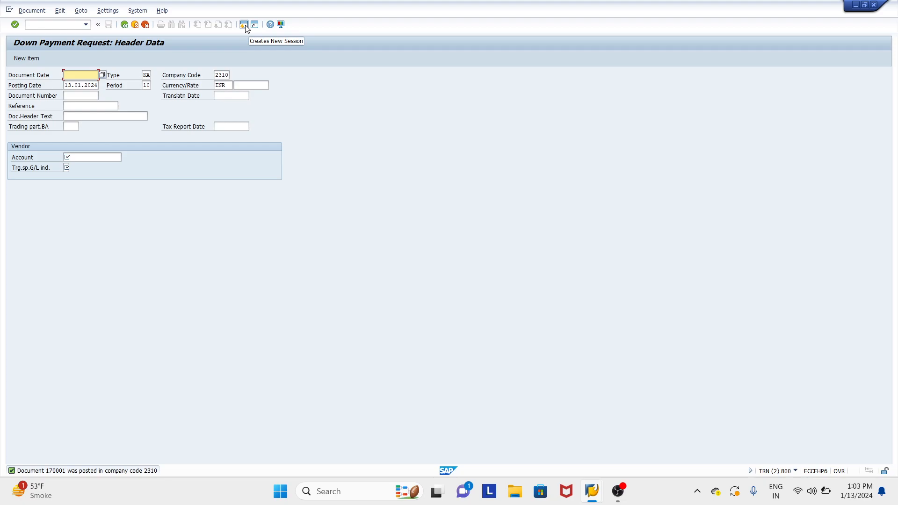
click(30, 13)
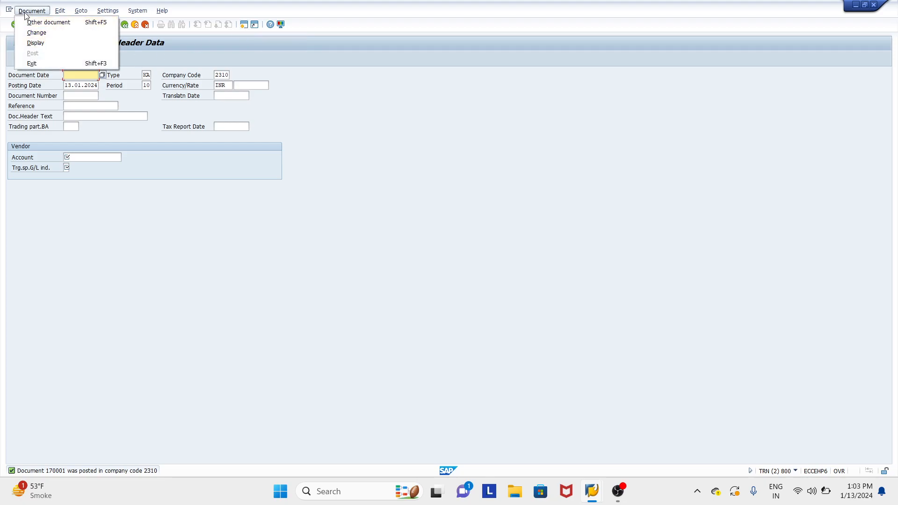
click(40, 43)
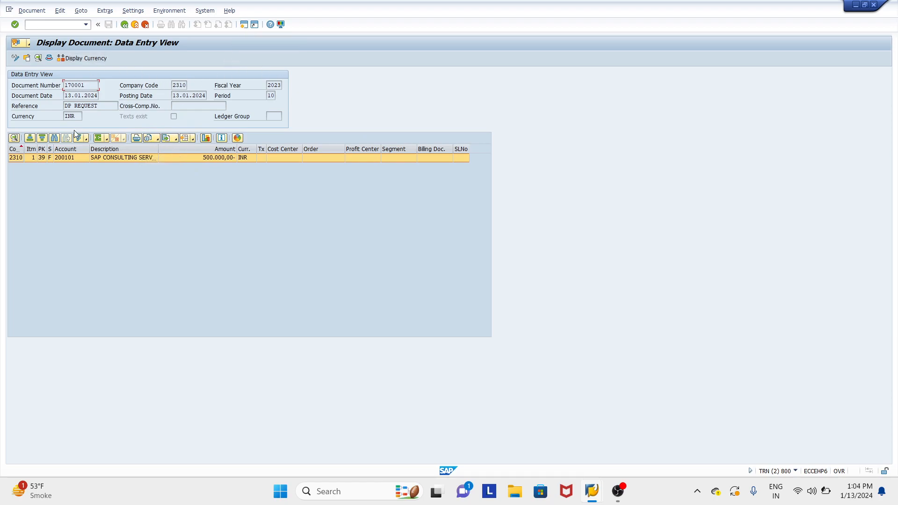
Open a new session and start transaction FBL1N for the request's vendor account in company code 2310
click(244, 26)
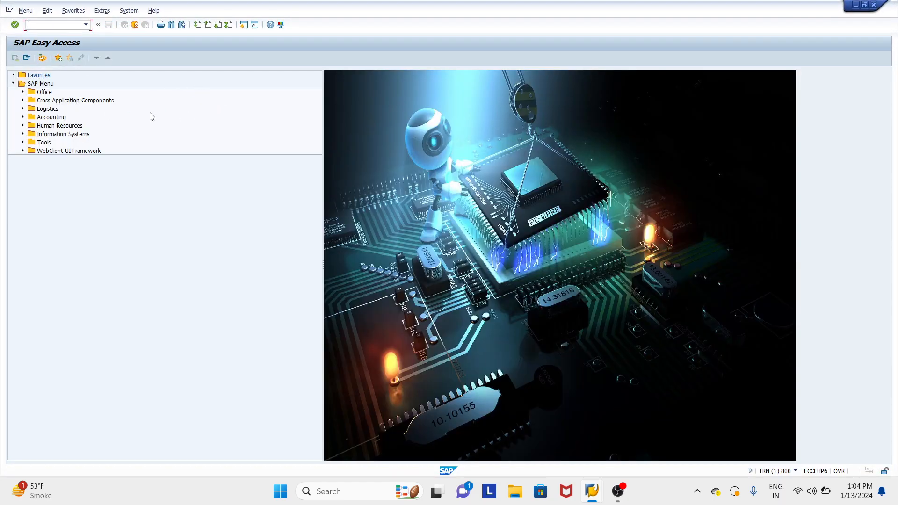
key(alt+Tab)
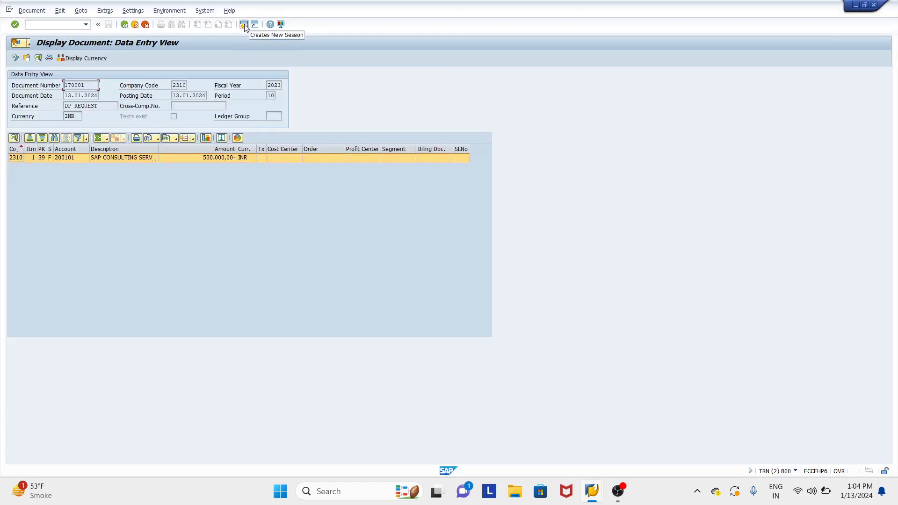
key(alt+Tab)
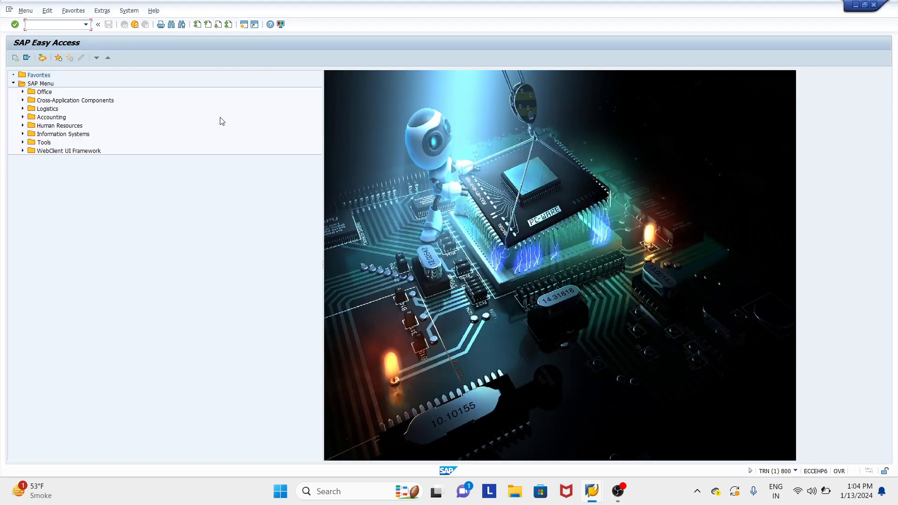
text(FBL1N)
key(Return)
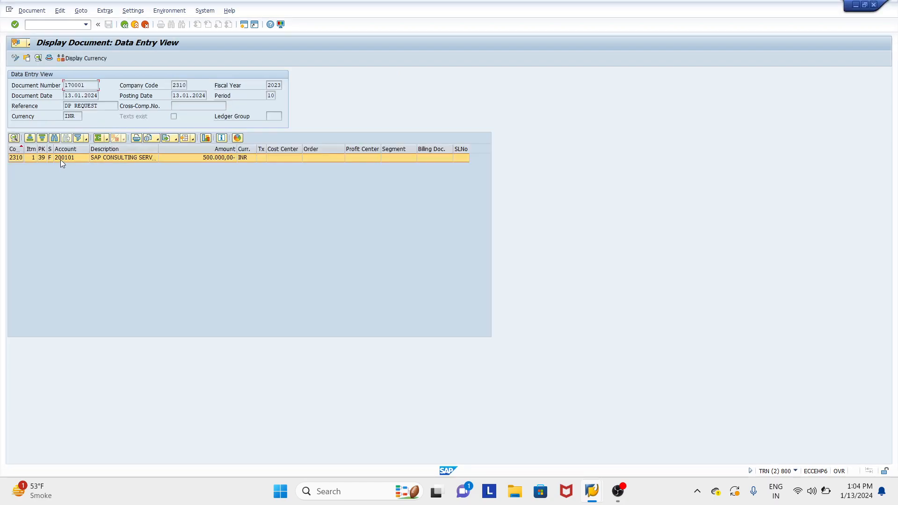
key(alt+Tab)
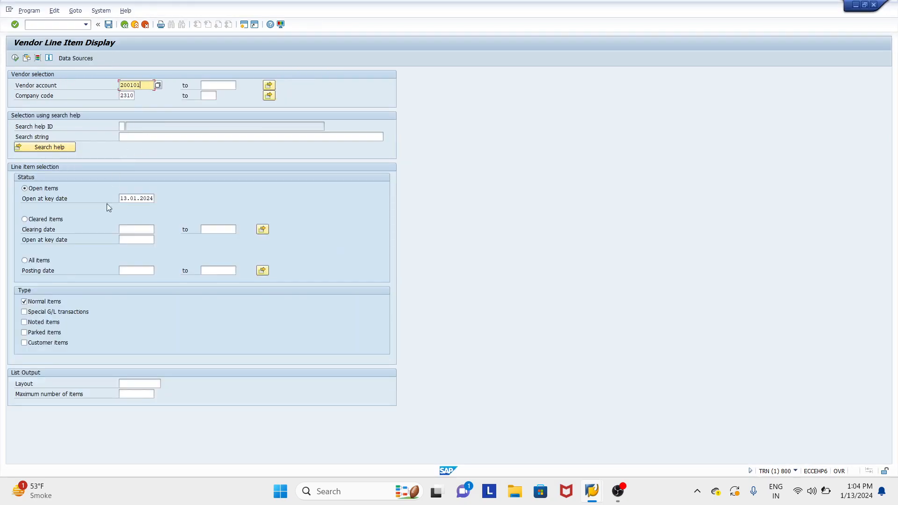
Restrict the item types to noted items only and list the vendor's open items at key date 13.01.2024
click(41, 302)
click(29, 325)
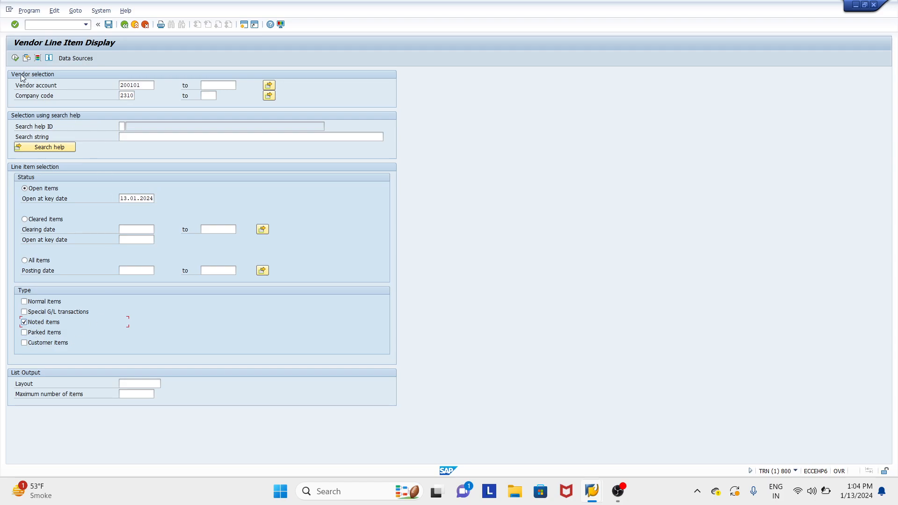
click(15, 58)
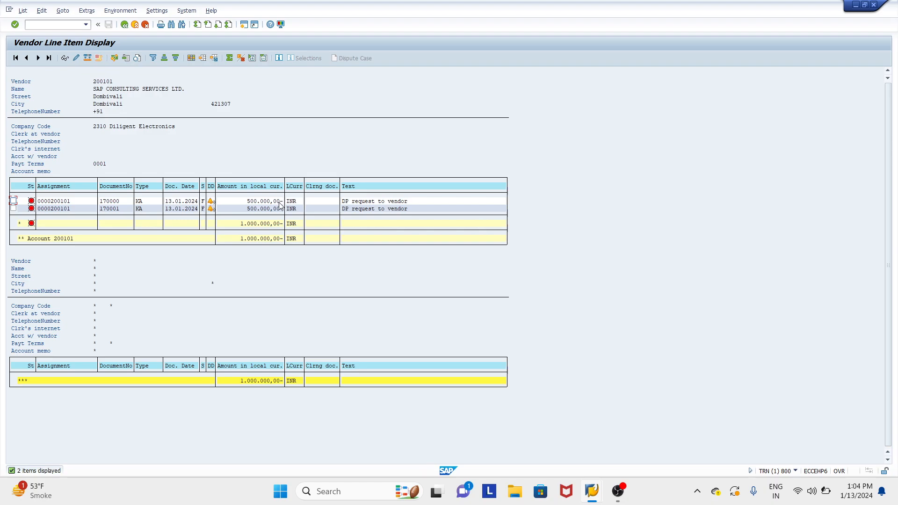
Compare the posted document's number with the vendor line item list, checking the matching item's number, amount and text
double_click(257, 211)
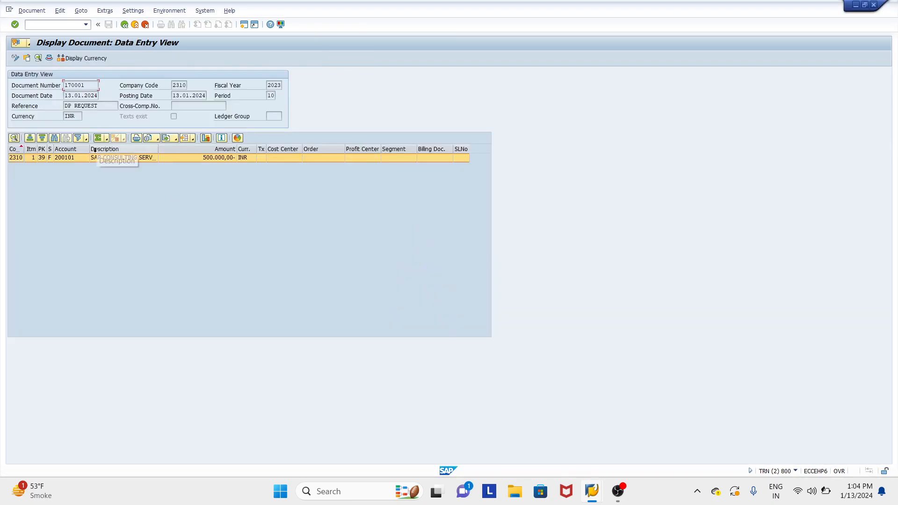
double_click(89, 88)
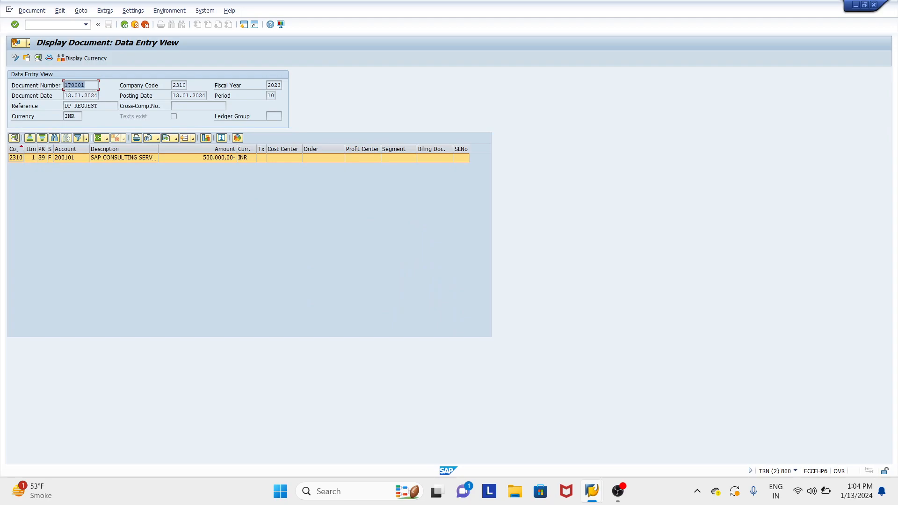
click(90, 86)
key(alt+Tab)
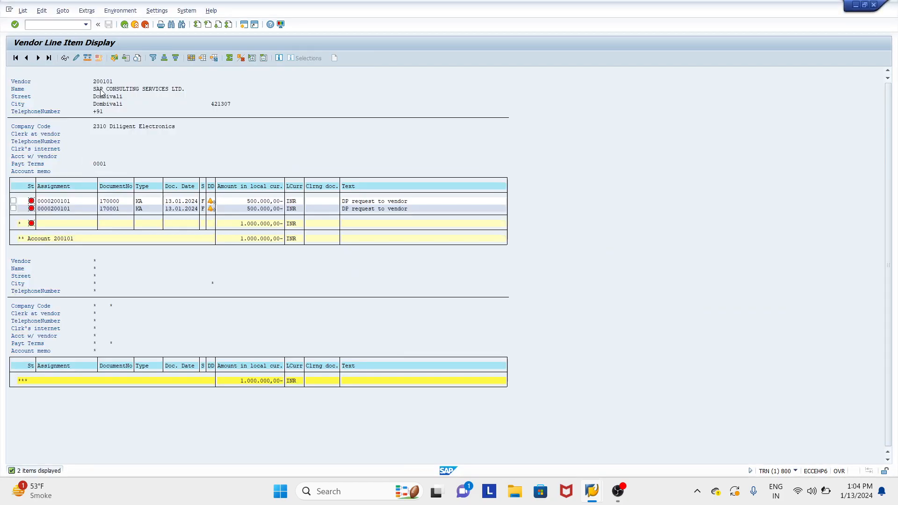
click(107, 210)
click(219, 207)
click(386, 211)
Switch between the displayed document and the vendor line items to compare the amount of the new request
key(alt+Tab)
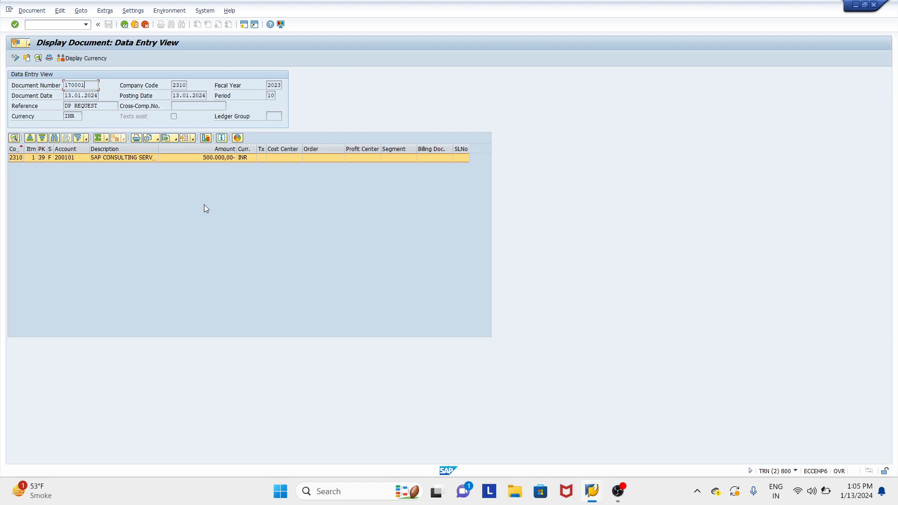
key(alt+Tab)
click(263, 212)
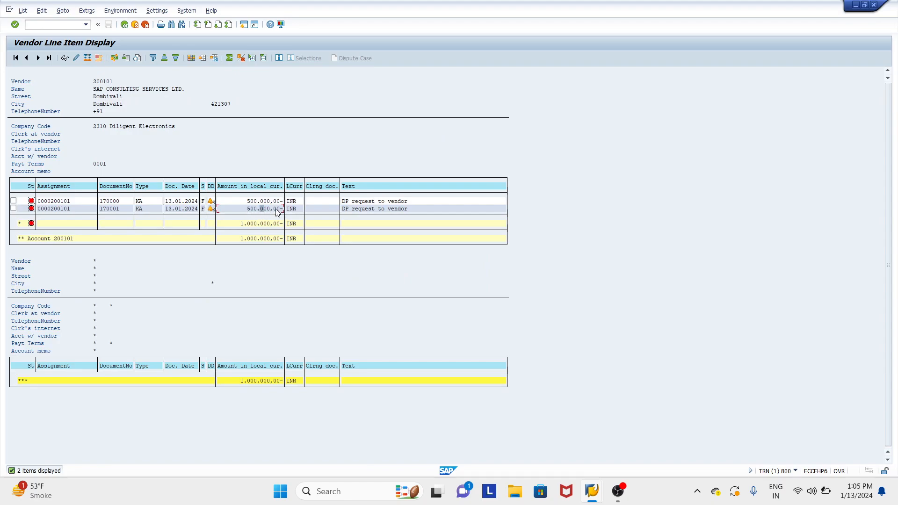
double_click(251, 211)
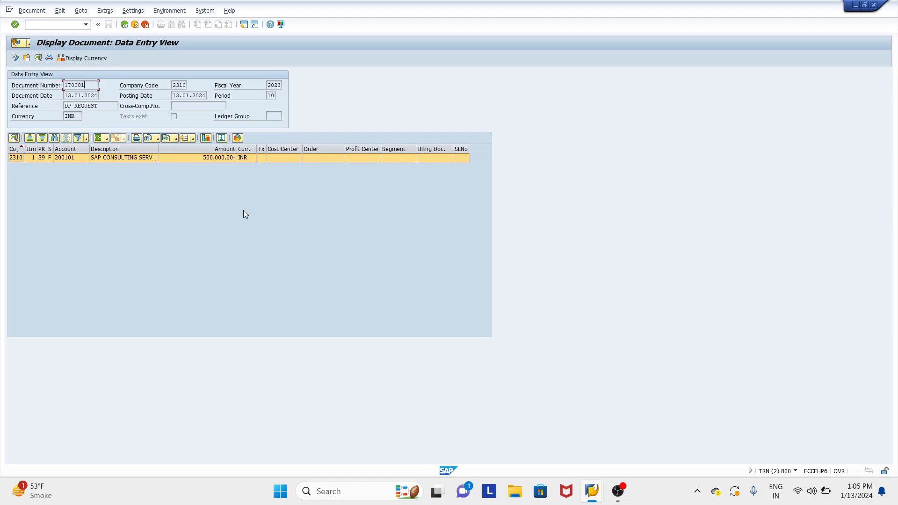
key(alt+Tab)
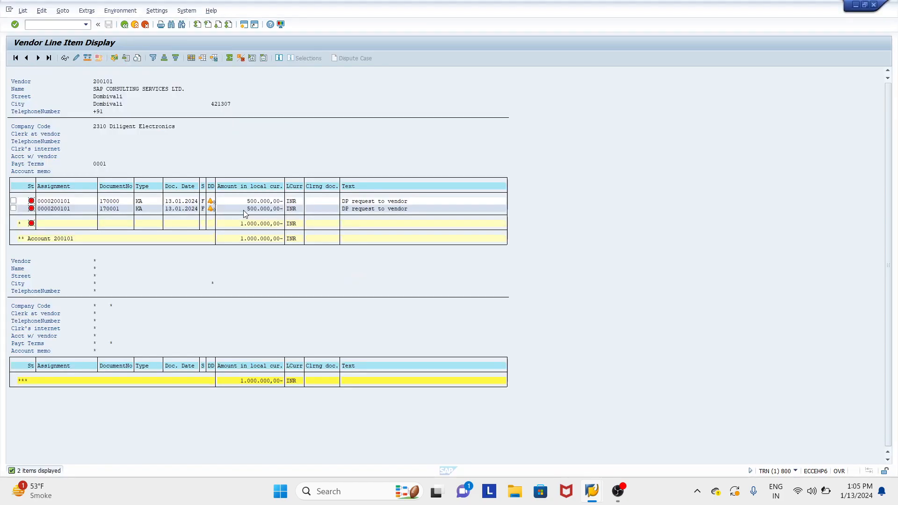
double_click(258, 210)
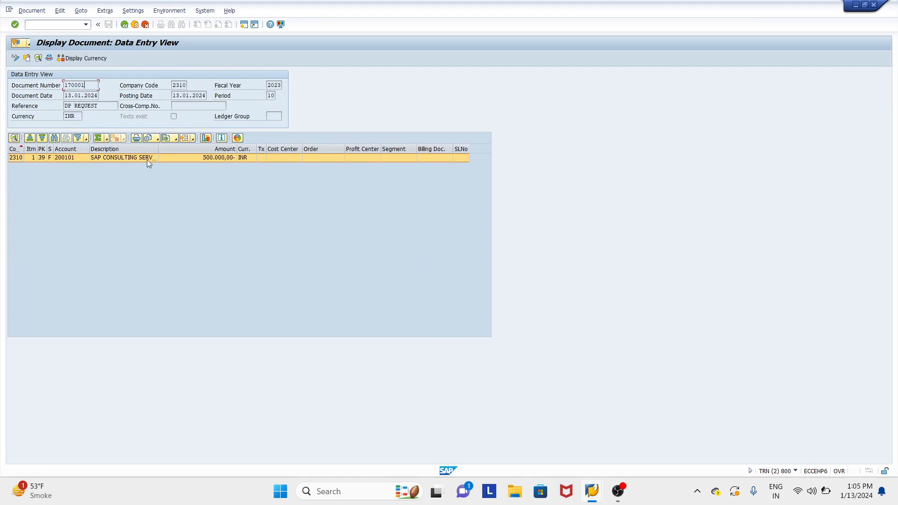
Display the line item details of the posted document's vendor item and return to the data entry view
double_click(145, 159)
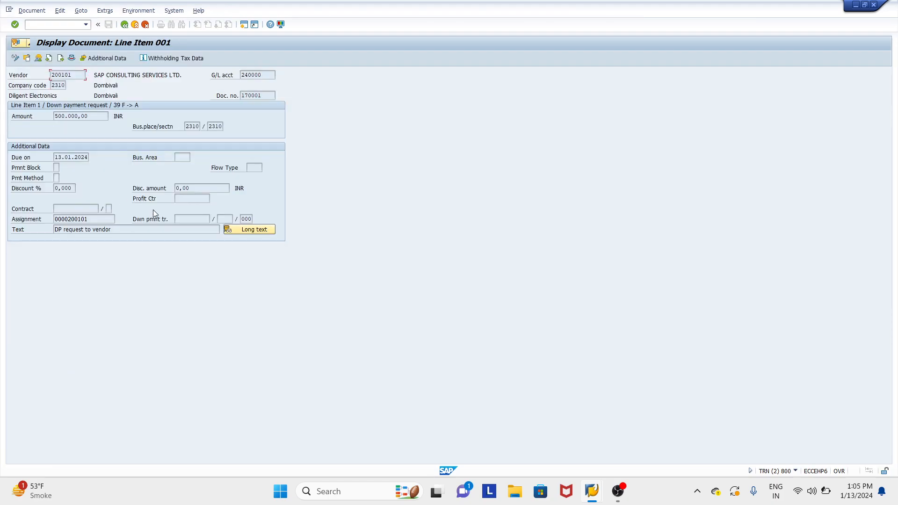
key(alt+Tab)
key(alt)
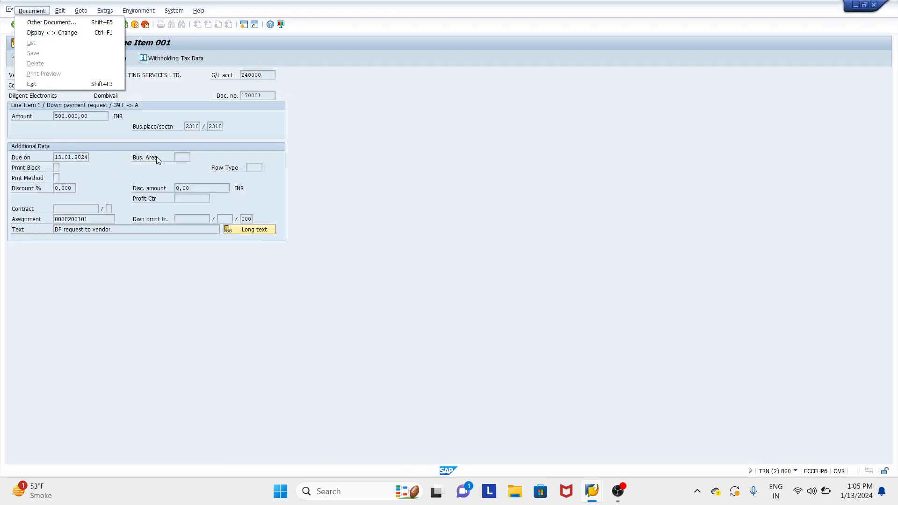
click(163, 88)
click(125, 25)
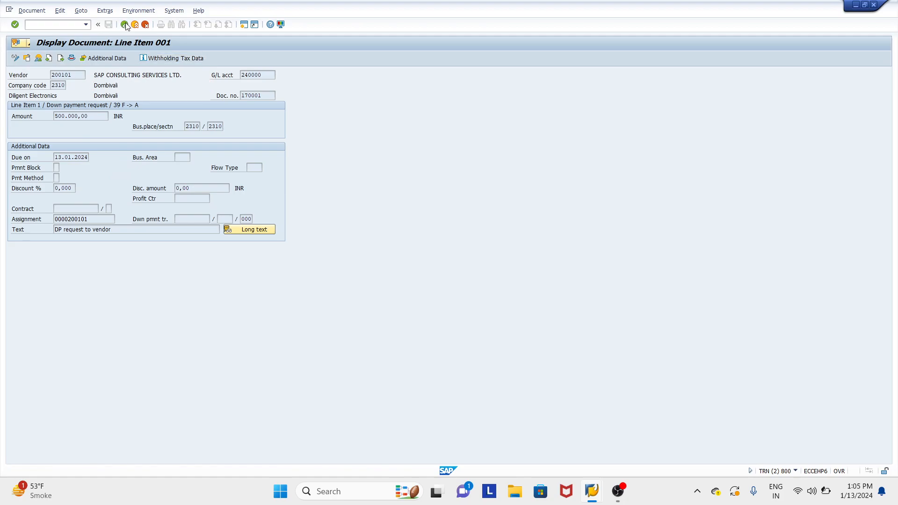
Check the withholding tax data of the vendor line item and return to the document's data entry view
double_click(105, 160)
click(167, 59)
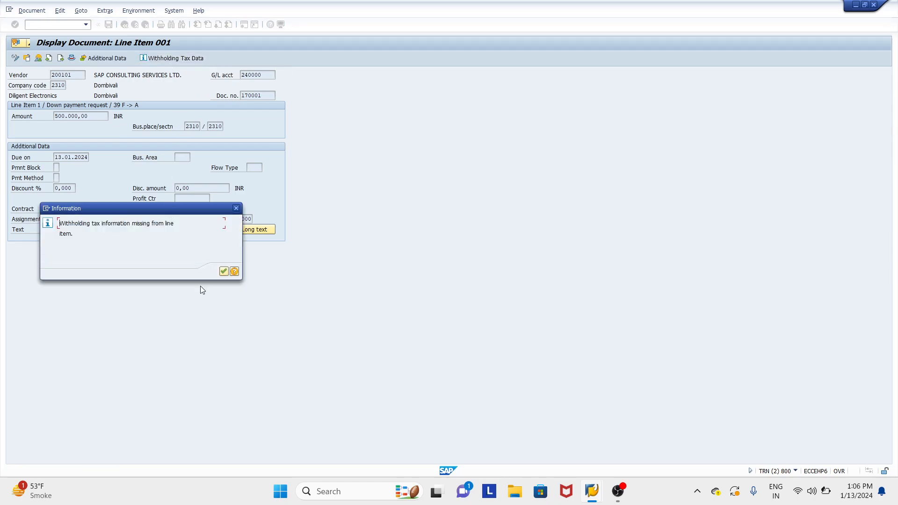
drag(59, 224, 124, 261)
click(236, 208)
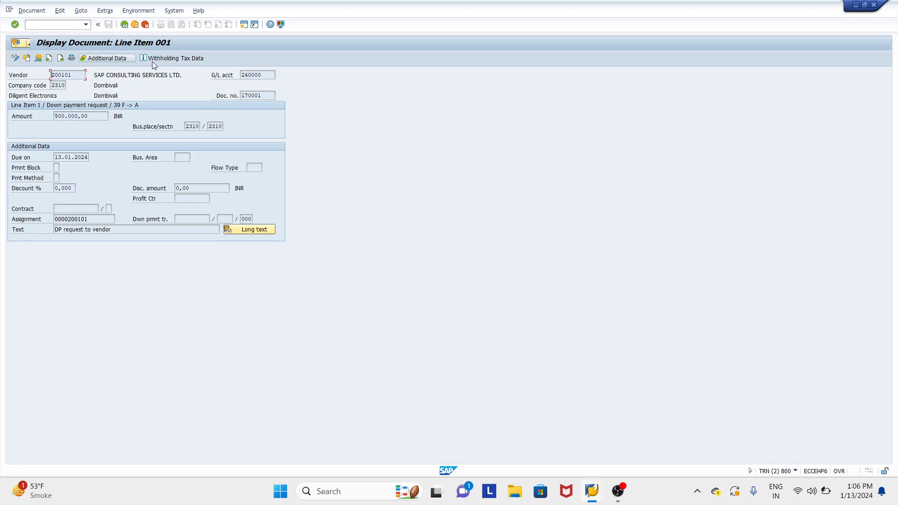
click(124, 24)
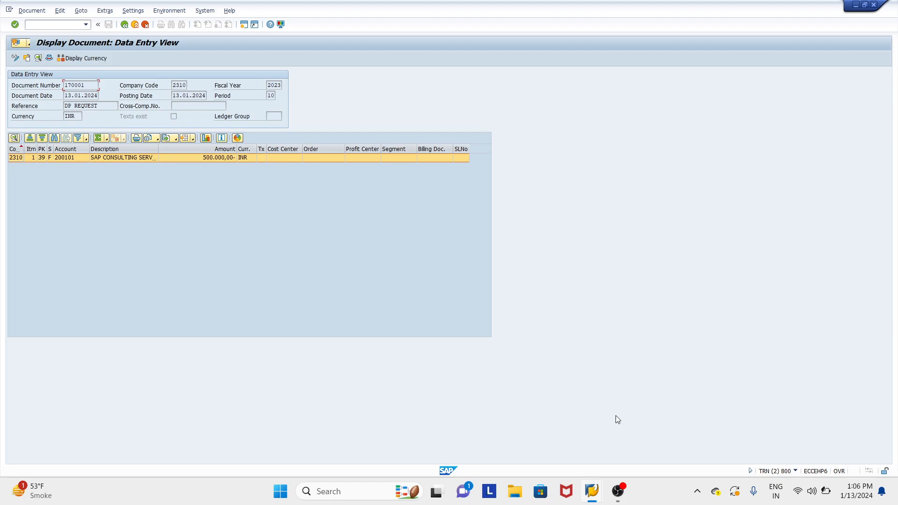
click(621, 503)
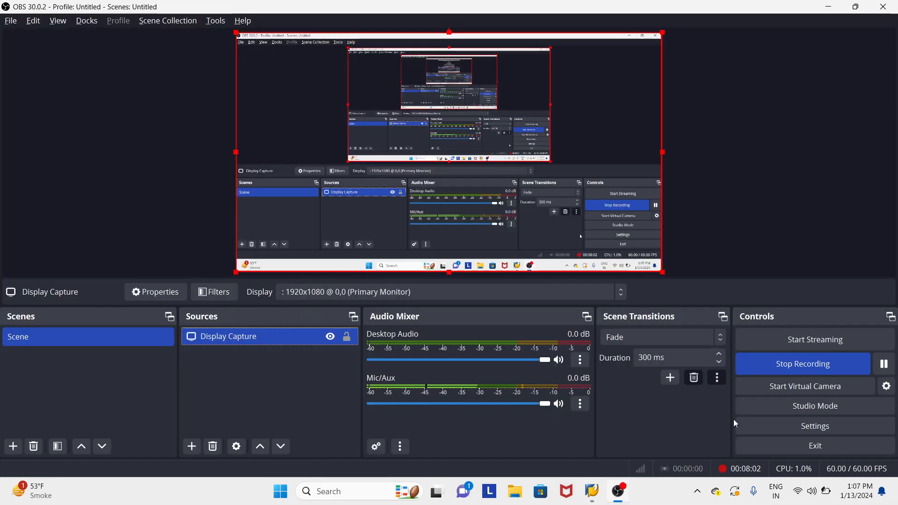